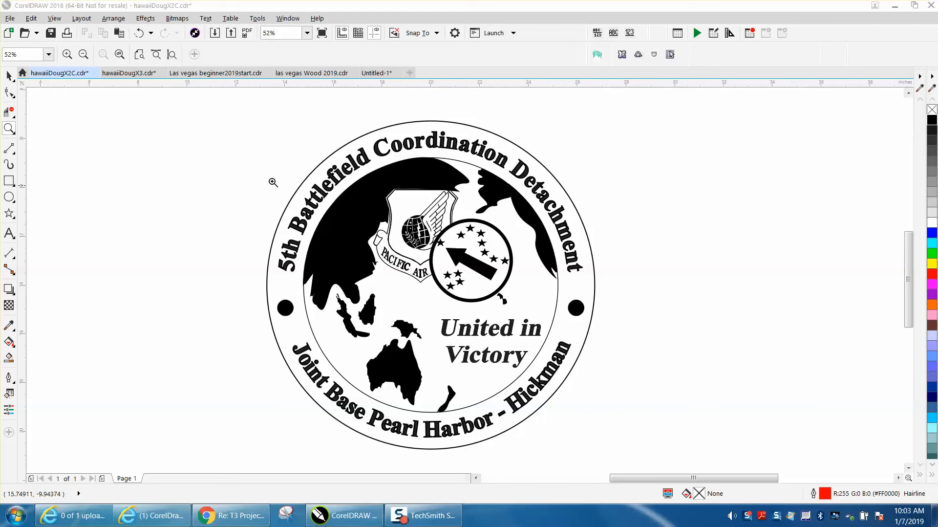
Select every object of the round emblem with the Pick tool.
{"action": "left_click", "coordinate": [10, 77]}
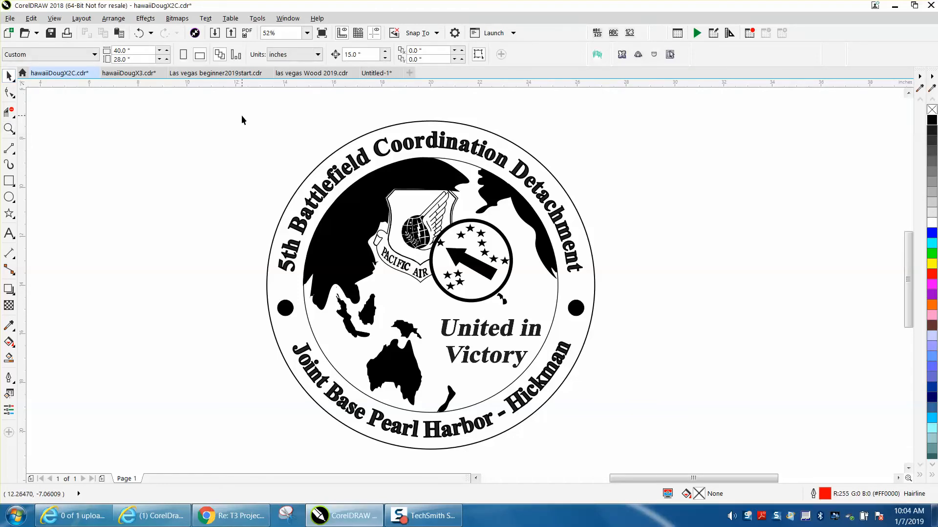
{"action": "left_click_drag", "start_coordinate": [287, 353], "coordinate": [641, 467]}
{"action": "left_click", "coordinate": [623, 398]}
{"action": "left_click", "coordinate": [577, 308]}
{"action": "left_click", "coordinate": [619, 309]}
{"action": "left_click_drag", "start_coordinate": [232, 112], "coordinate": [662, 460]}
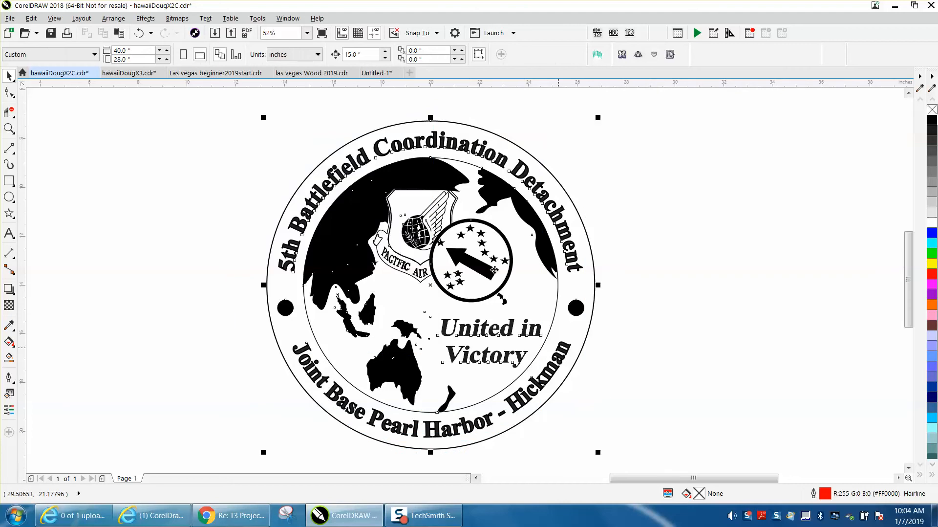
Open the Object Manager docker, clear the selection and widen the docker to show each object's full fill and outline details.
{"action": "left_click", "coordinate": [293, 19]}
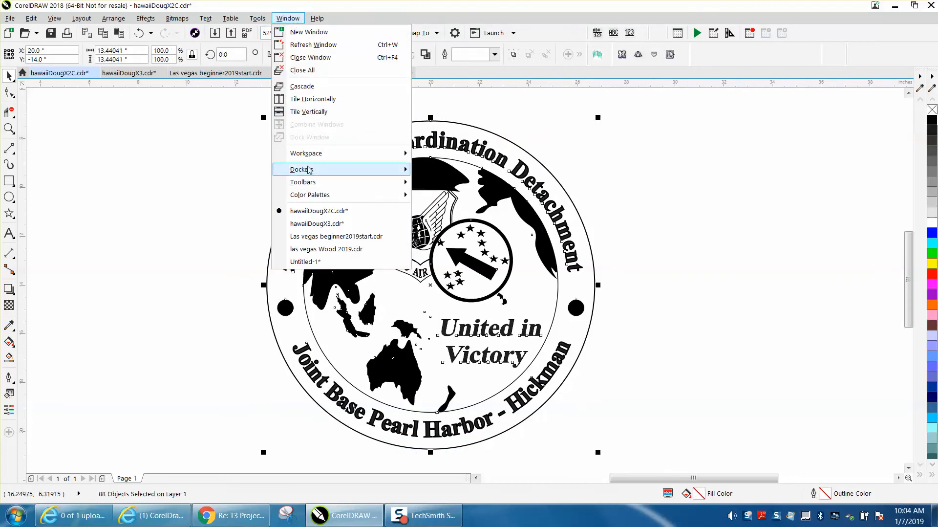
{"action": "mouse_move", "coordinate": [308, 170]}
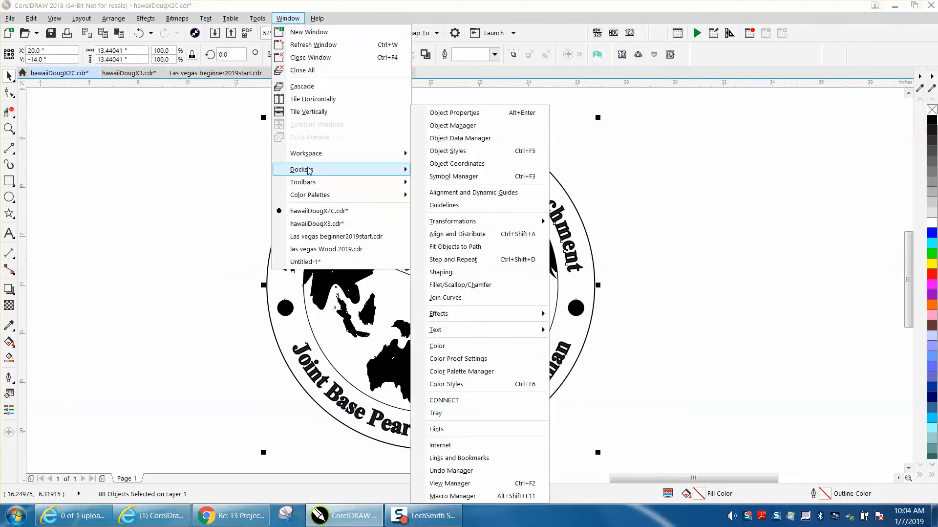
{"action": "left_click", "coordinate": [448, 126]}
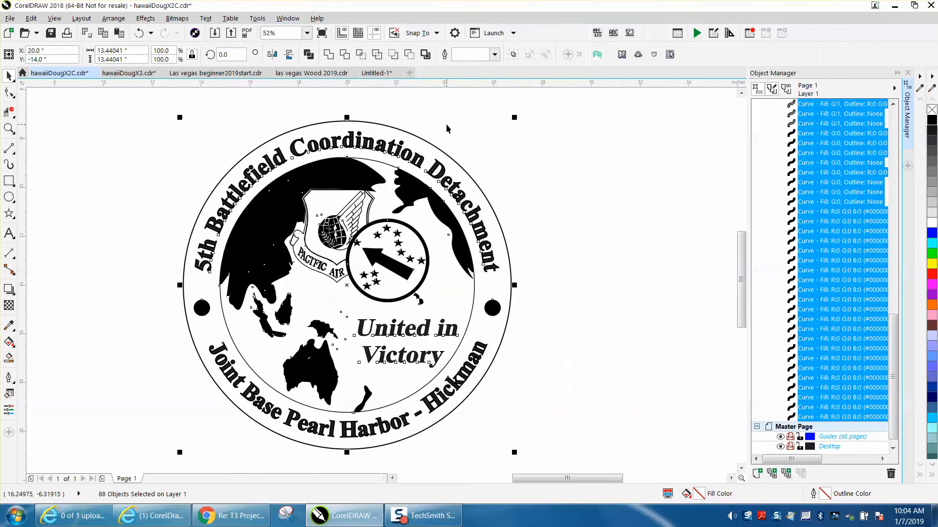
{"action": "left_click", "coordinate": [543, 142]}
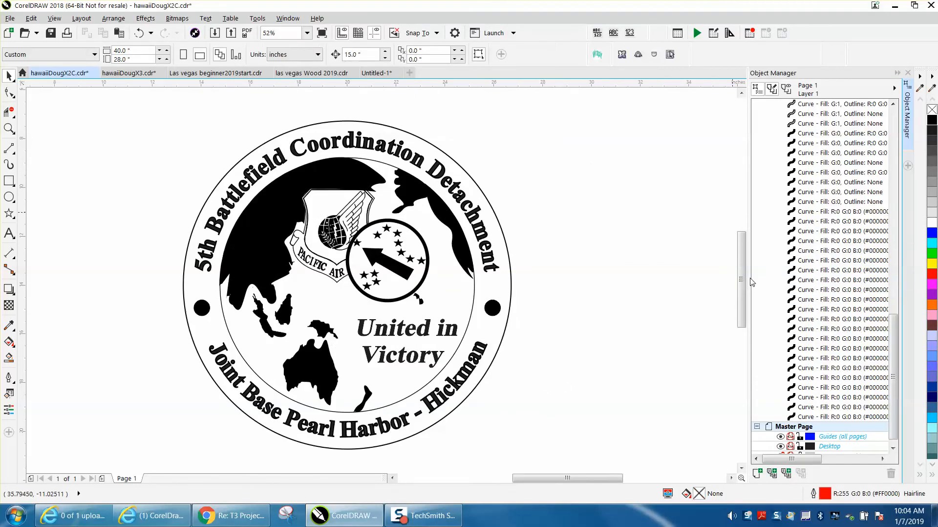
{"action": "left_click_drag", "start_coordinate": [745, 279], "coordinate": [605, 278]}
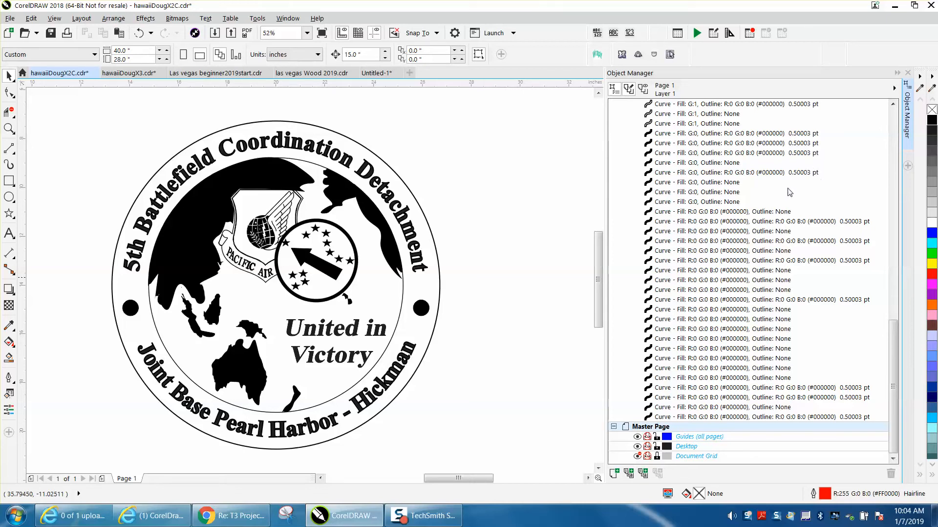
Compare the outline widths of the two black dots on either side of the emblem in the object list.
{"action": "left_click", "coordinate": [423, 307]}
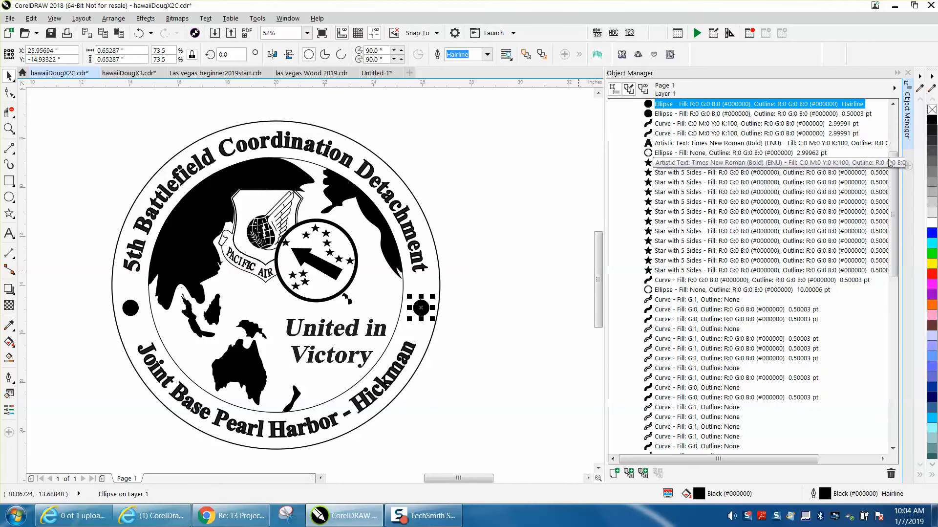
{"action": "scroll", "coordinate": [849, 136], "scroll_direction": "up", "scroll_amount": 3}
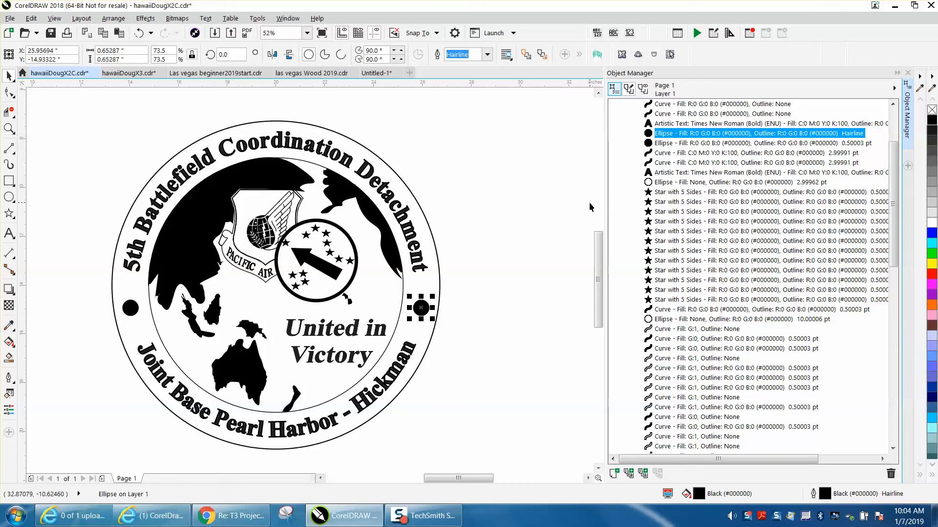
{"action": "left_click", "coordinate": [129, 307]}
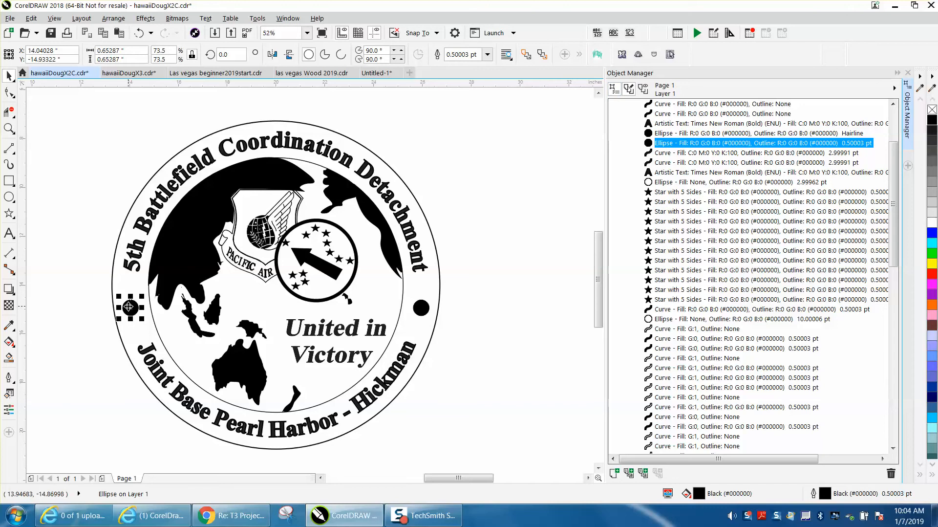
{"action": "left_click", "coordinate": [422, 309]}
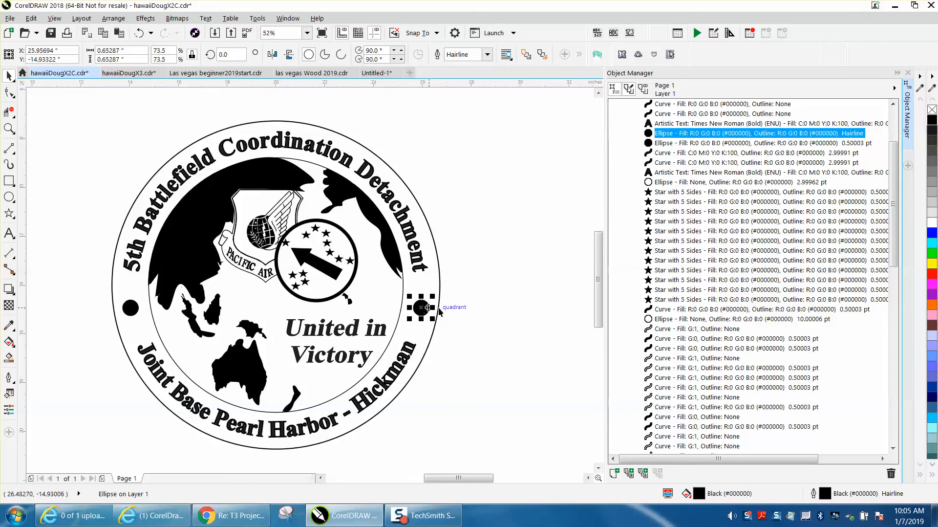
{"action": "left_click", "coordinate": [504, 274]}
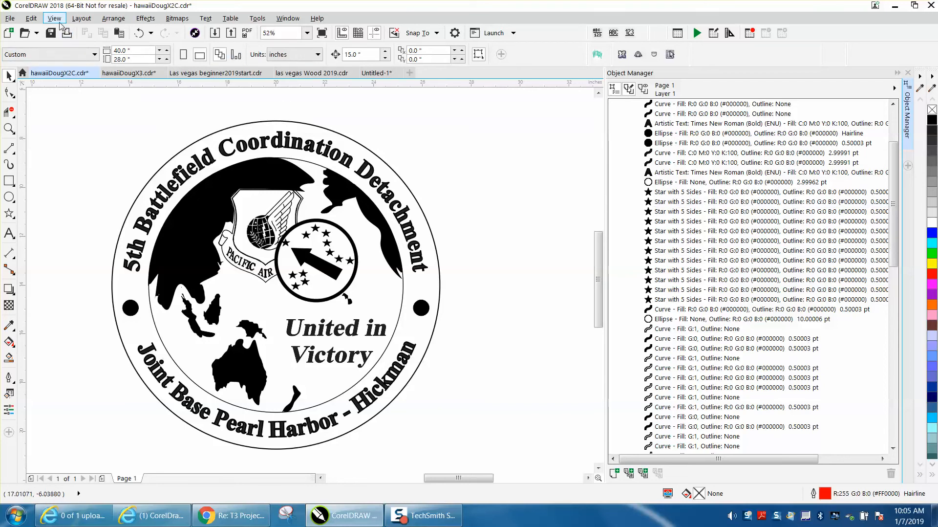
Begin a new object search in the Find Wizard based on outline properties.
{"action": "left_click", "coordinate": [31, 19]}
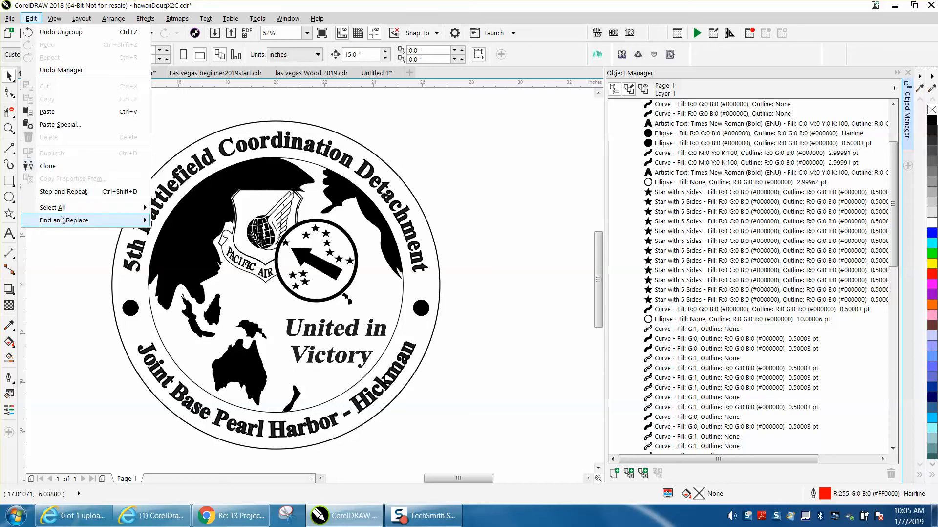
{"action": "mouse_move", "coordinate": [63, 220]}
{"action": "left_click", "coordinate": [181, 222]}
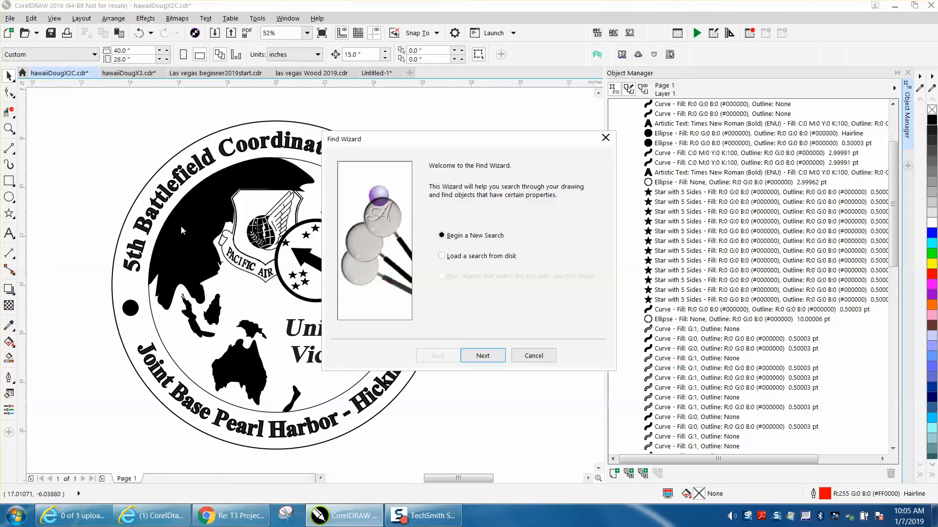
{"action": "left_click", "coordinate": [491, 357]}
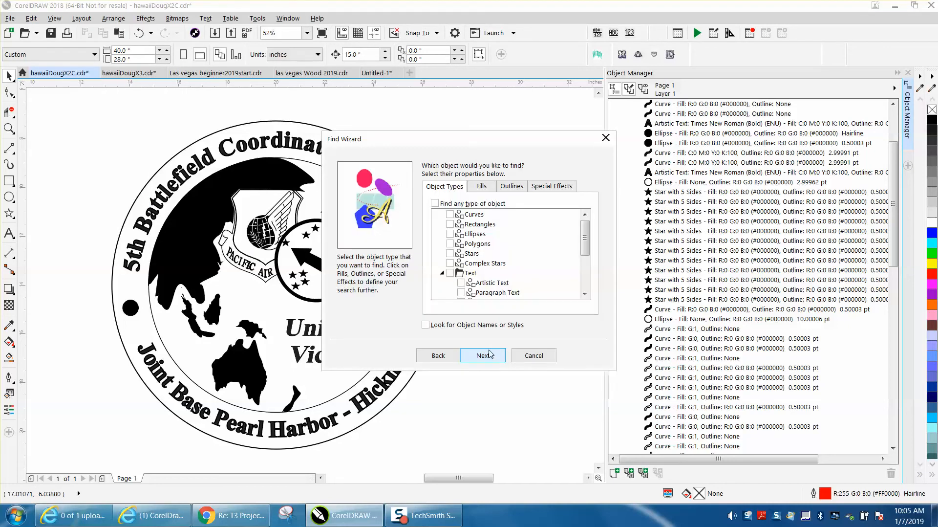
{"action": "left_click", "coordinate": [512, 186]}
{"action": "left_click", "coordinate": [450, 223]}
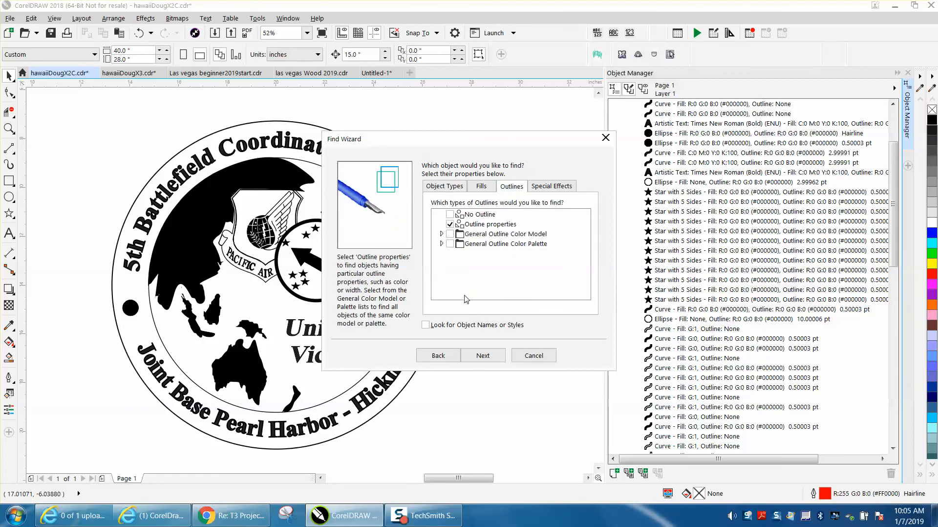
{"action": "left_click", "coordinate": [485, 357]}
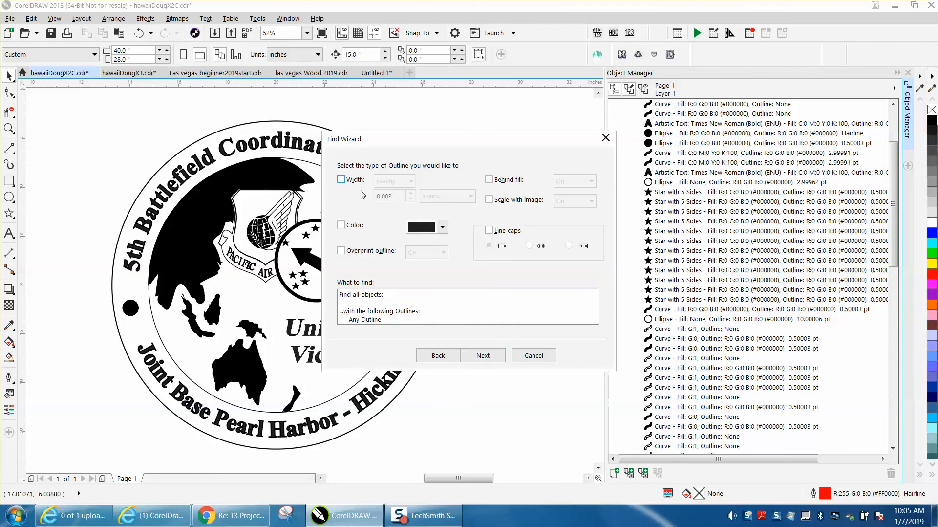
Search for objects with an outline width less than 0.4989 points, then close the Find box and deselect.
{"action": "left_click", "coordinate": [342, 180]}
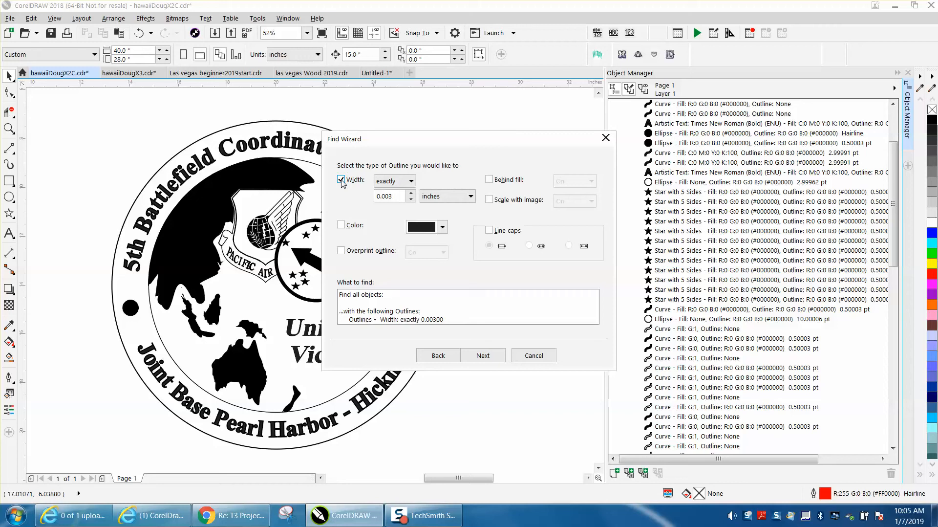
{"action": "left_click", "coordinate": [412, 182]}
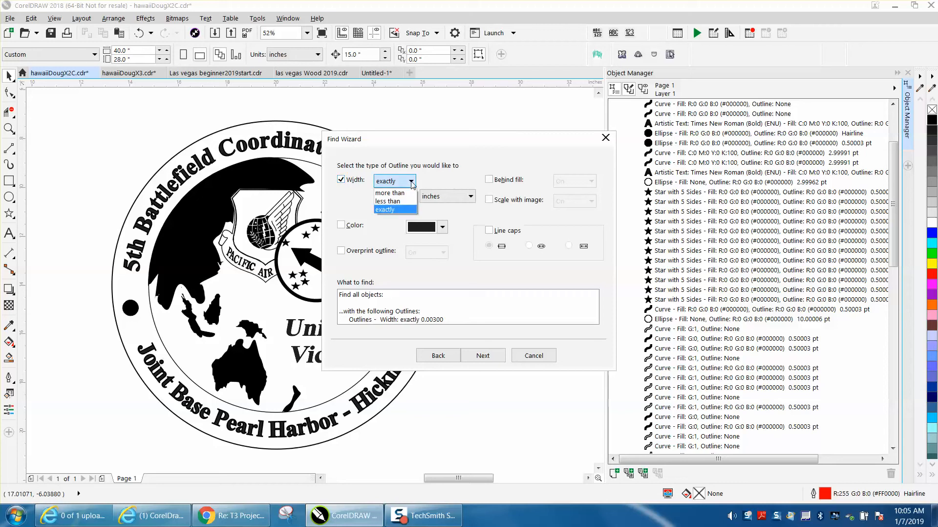
{"action": "left_click", "coordinate": [396, 202]}
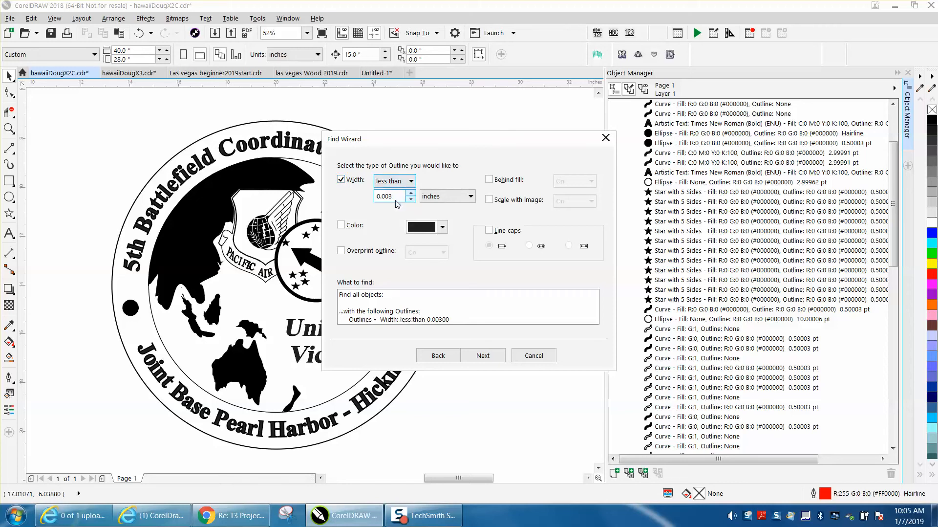
{"action": "left_click", "coordinate": [471, 197]}
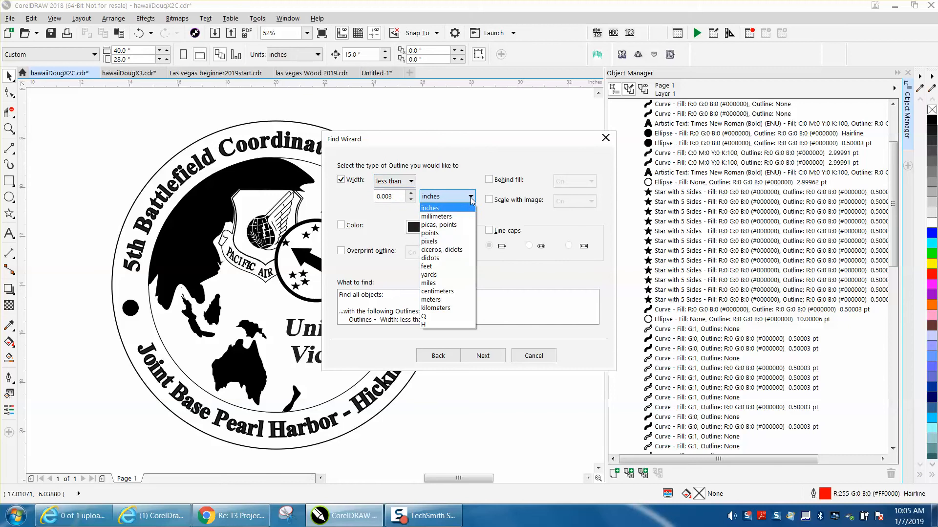
{"action": "left_click", "coordinate": [439, 233]}
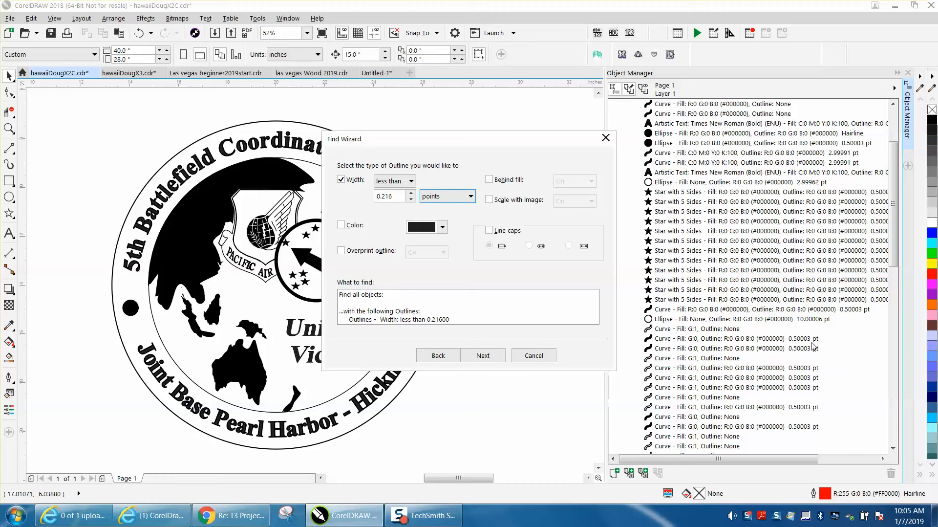
{"action": "left_click_drag", "start_coordinate": [400, 196], "coordinate": [373, 197]}
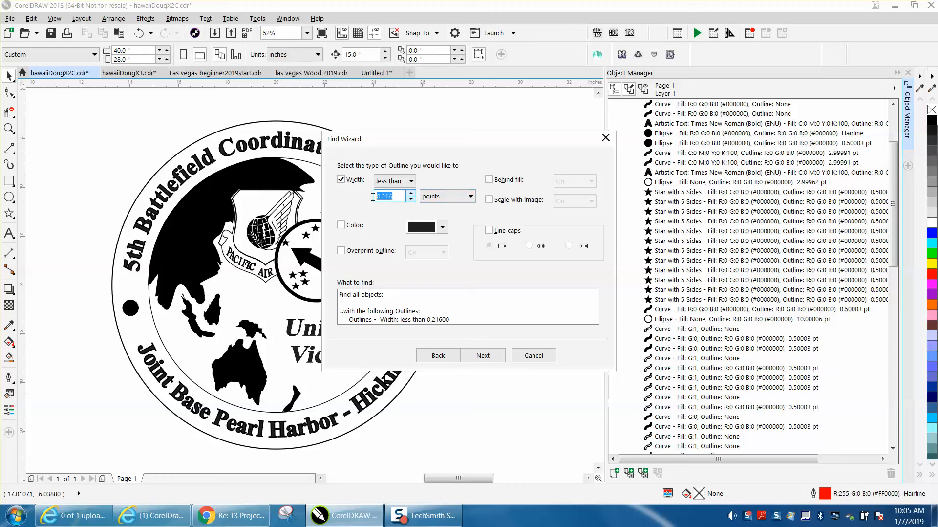
{"action": "type", "text": "."}
{"action": "left_click", "coordinate": [482, 355]}
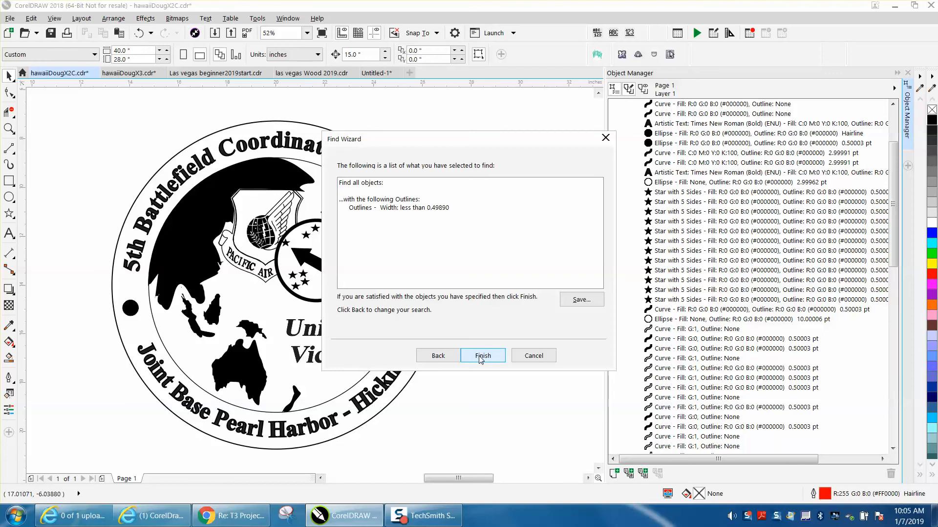
{"action": "left_click", "coordinate": [482, 355]}
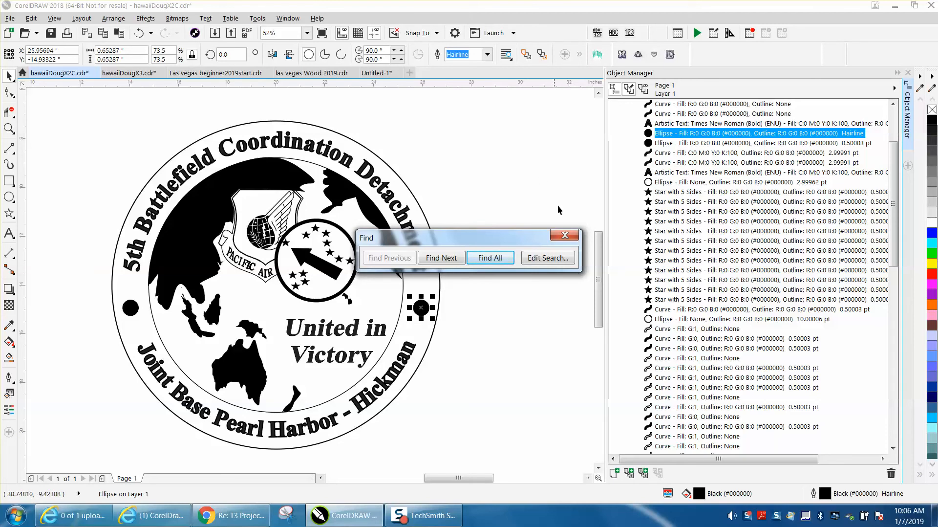
{"action": "left_click", "coordinate": [564, 235]}
{"action": "left_click", "coordinate": [539, 201]}
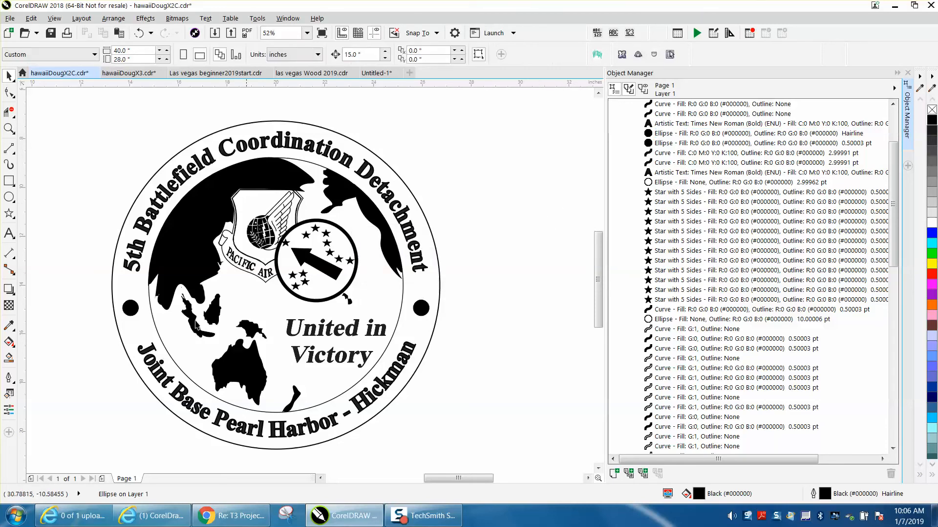
Set the outline width of the black dot on the emblem's left side to Hairline.
{"action": "left_click", "coordinate": [132, 309]}
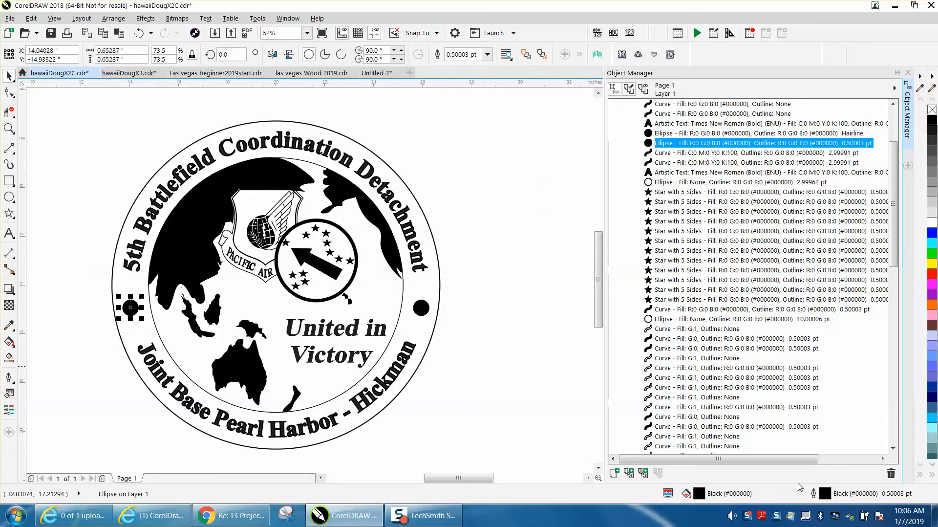
{"action": "double_click", "coordinate": [824, 494]}
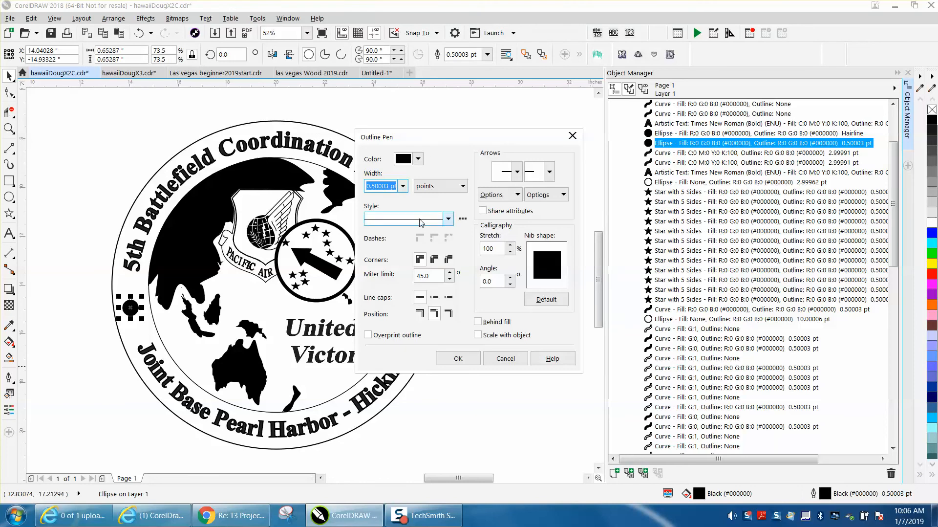
{"action": "left_click", "coordinate": [402, 186]}
{"action": "left_click", "coordinate": [389, 206]}
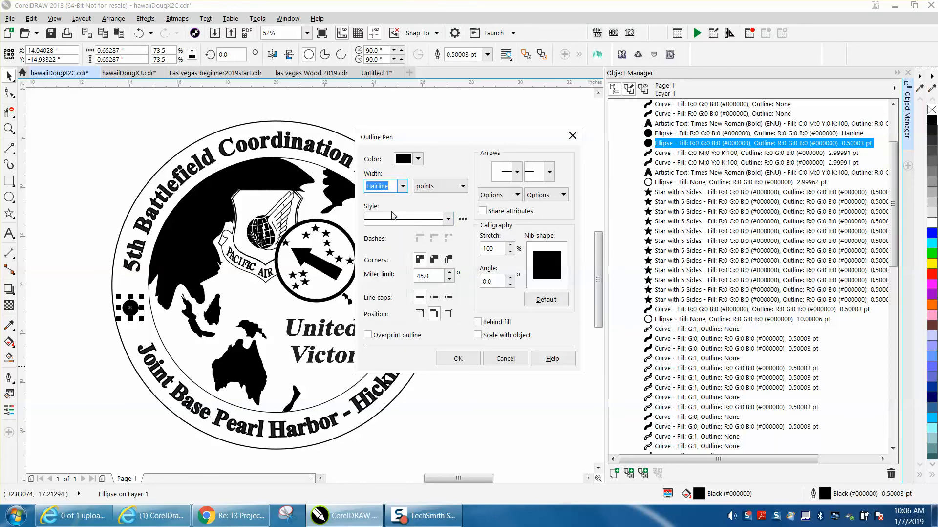
{"action": "left_click", "coordinate": [458, 358]}
{"action": "left_click", "coordinate": [520, 258]}
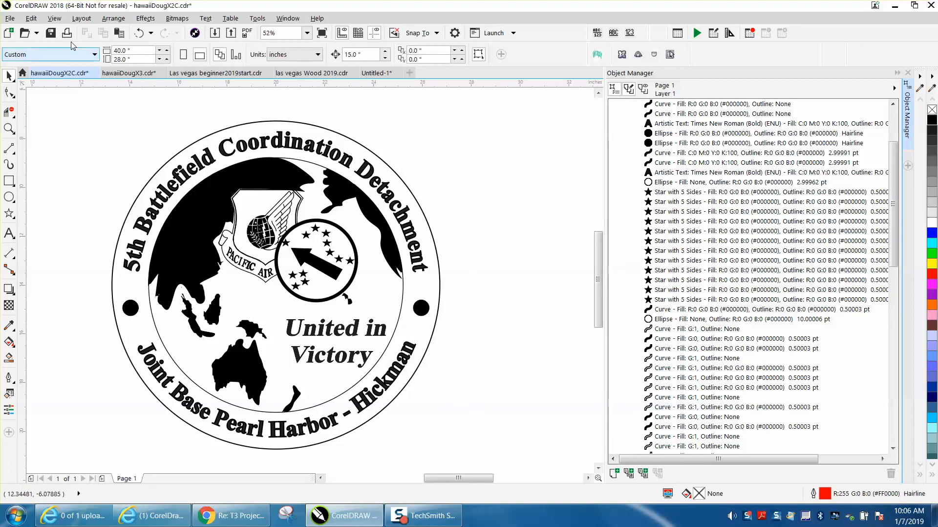
{"action": "left_click_drag", "start_coordinate": [95, 93], "coordinate": [496, 414]}
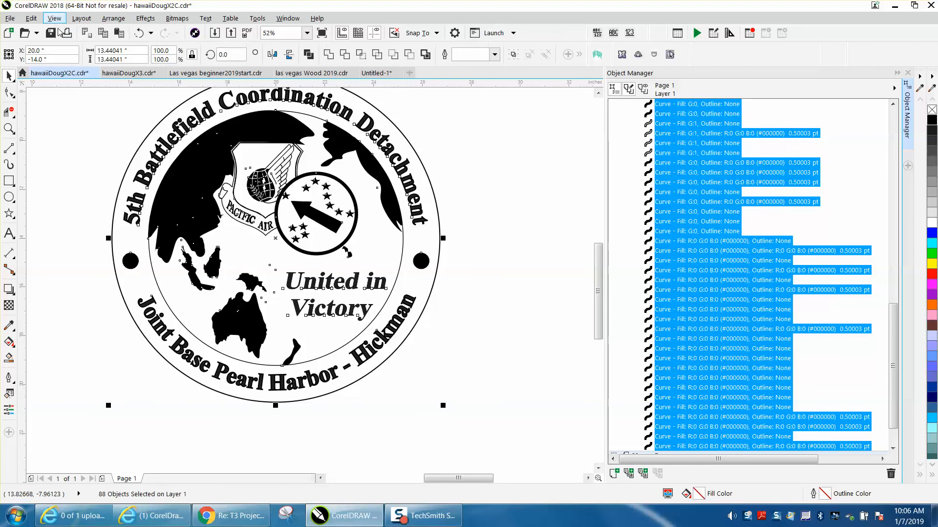
{"action": "left_click", "coordinate": [632, 287]}
{"action": "left_click_drag", "start_coordinate": [599, 298], "coordinate": [600, 283]}
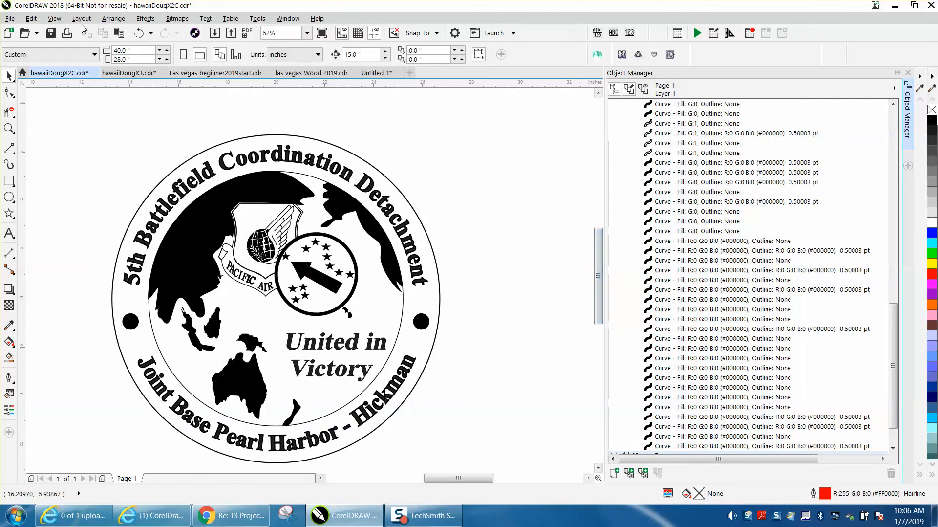
Start a new object search in the Find Wizard that looks for outline properties.
{"action": "left_click", "coordinate": [31, 18]}
{"action": "mouse_move", "coordinate": [61, 220]}
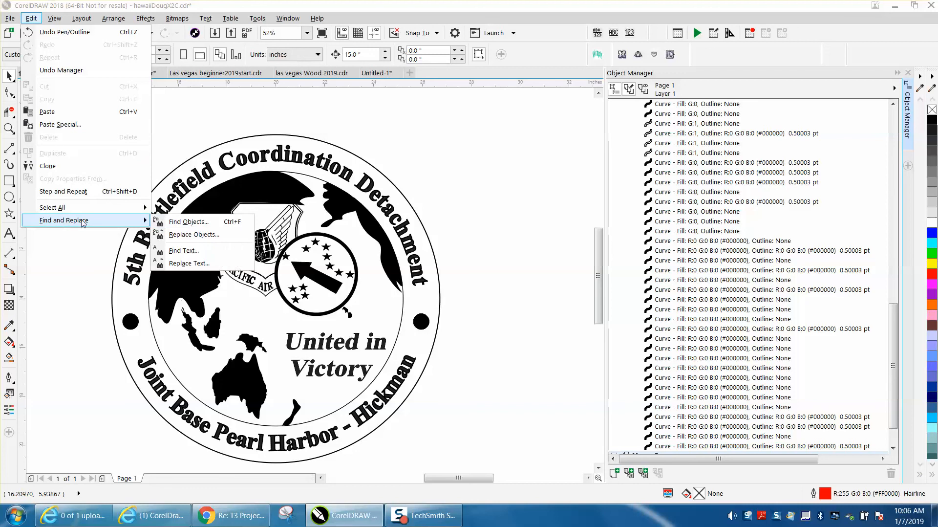
{"action": "left_click", "coordinate": [189, 221]}
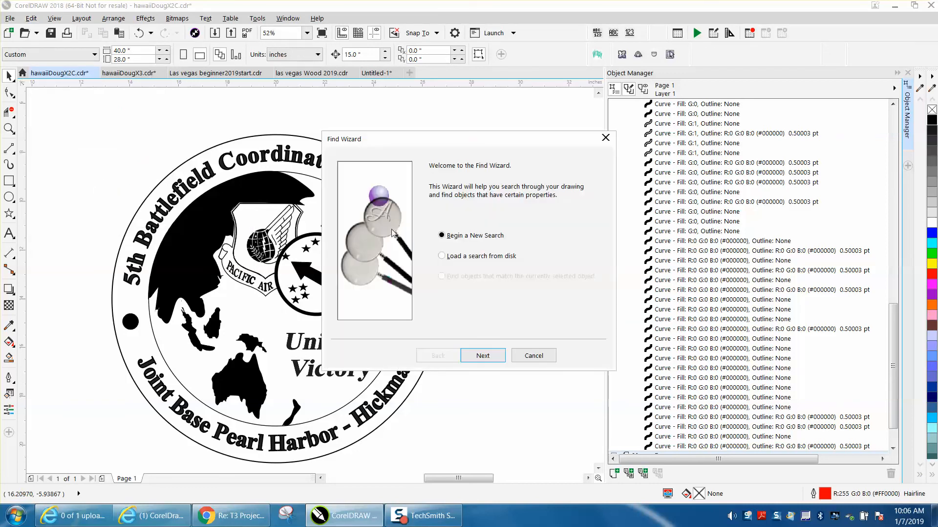
{"action": "left_click", "coordinate": [481, 357]}
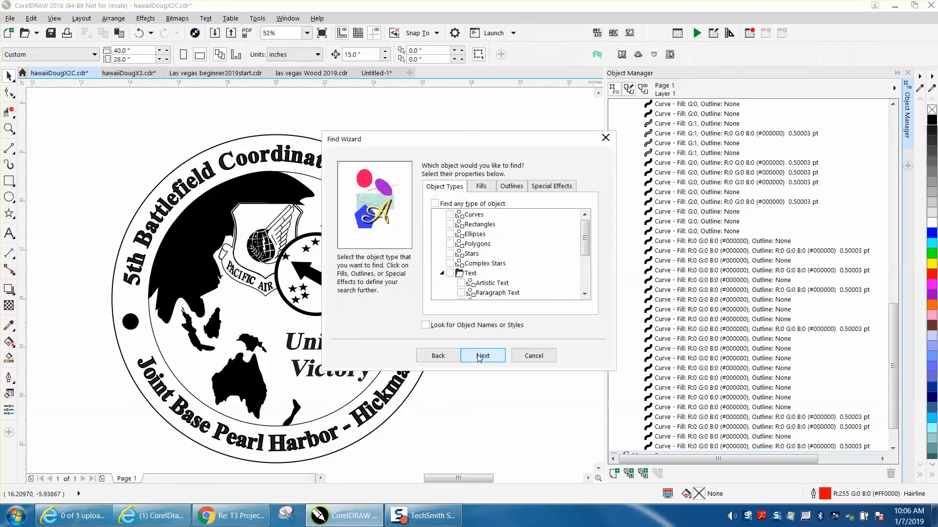
{"action": "left_click", "coordinate": [506, 190]}
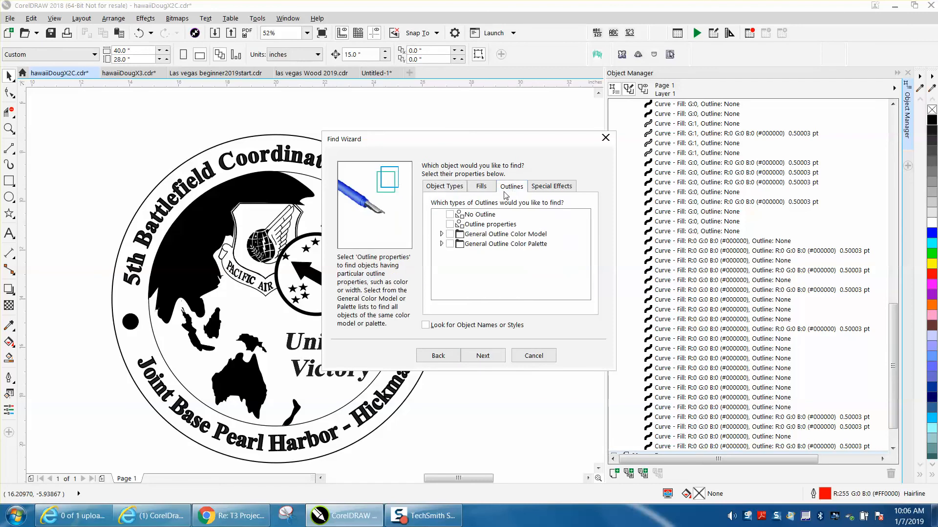
{"action": "left_click", "coordinate": [449, 224]}
{"action": "left_click", "coordinate": [491, 353]}
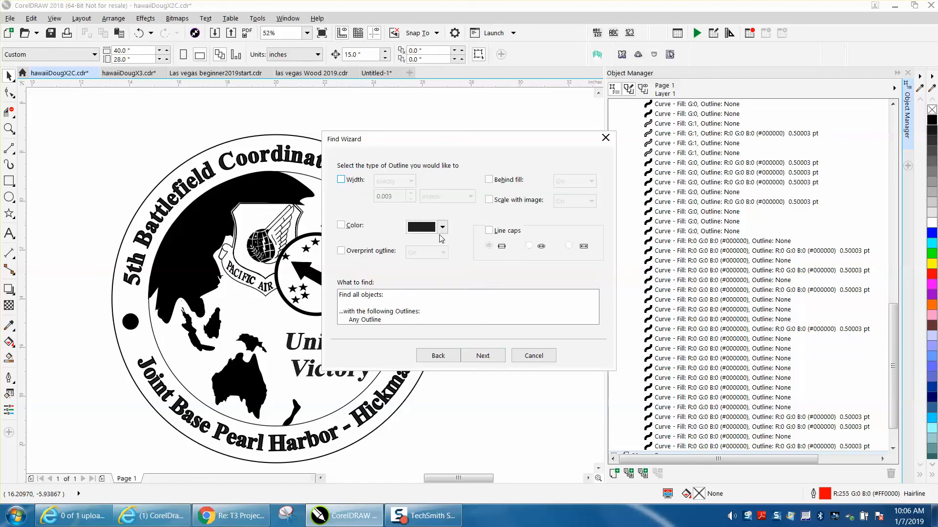
Define the search criterion as an outline width less than 0.499 points.
{"action": "left_click", "coordinate": [341, 179]}
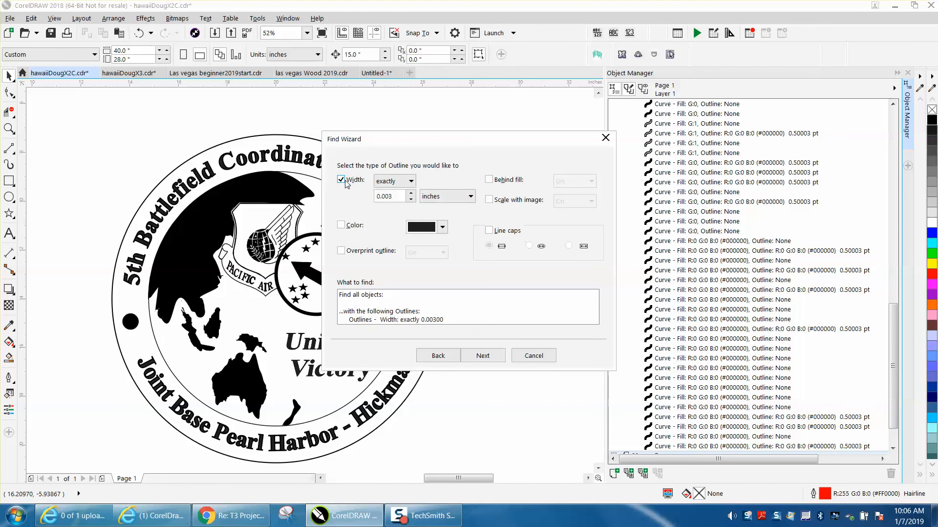
{"action": "left_click", "coordinate": [471, 196]}
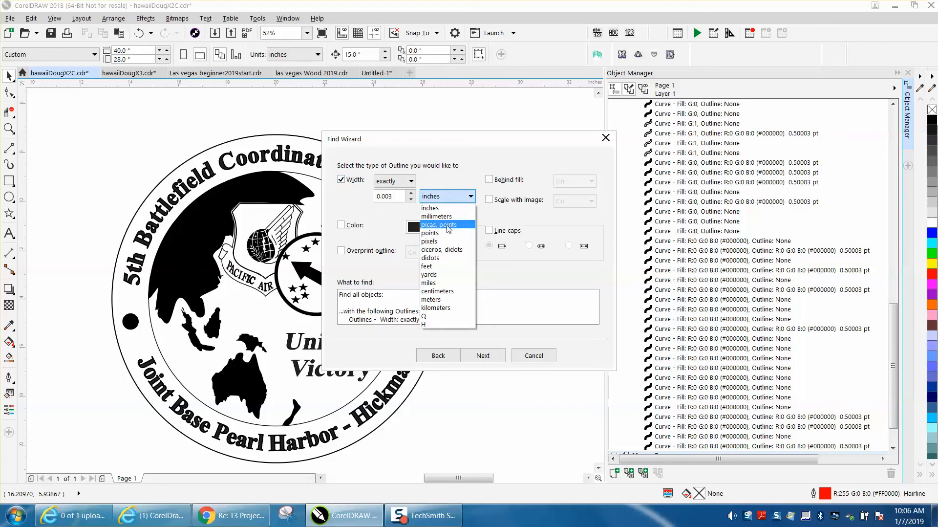
{"action": "left_click", "coordinate": [438, 233]}
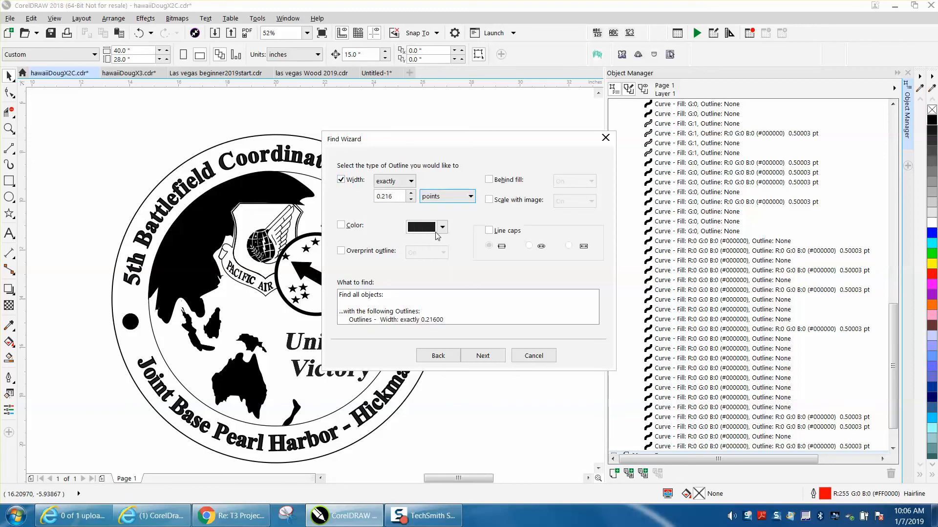
{"action": "left_click", "coordinate": [411, 182]}
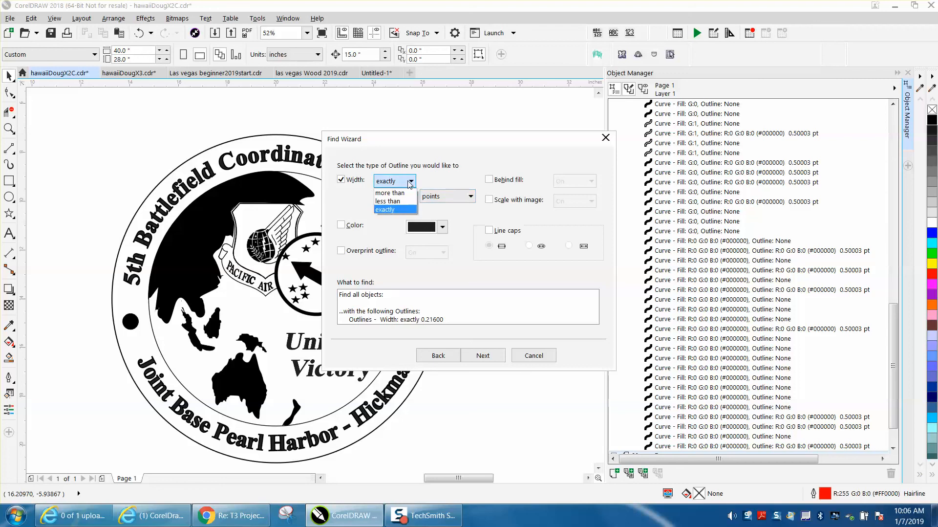
{"action": "left_click", "coordinate": [400, 200]}
{"action": "double_click", "coordinate": [402, 196]}
{"action": "type", "text": ".49"}
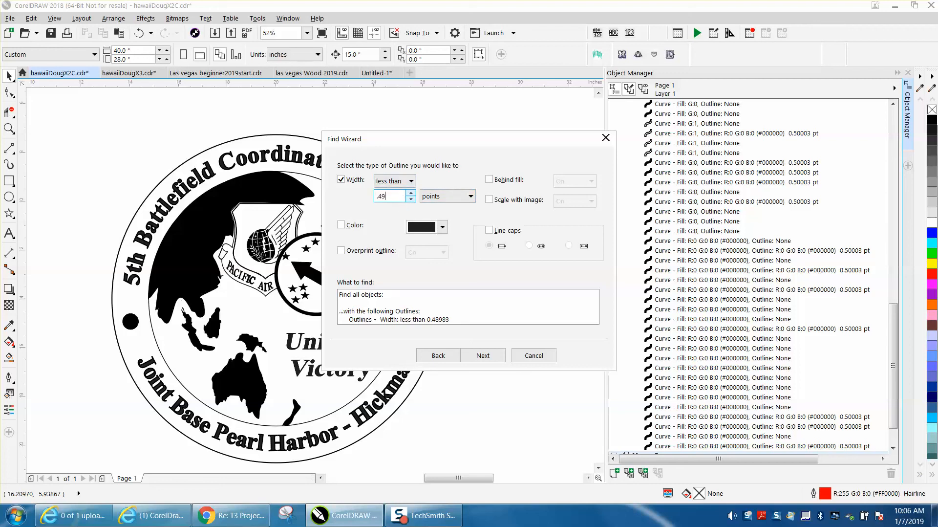
{"action": "type", "text": "9"}
Run the outline search, select all matching objects and close the Find box.
{"action": "left_click", "coordinate": [485, 360]}
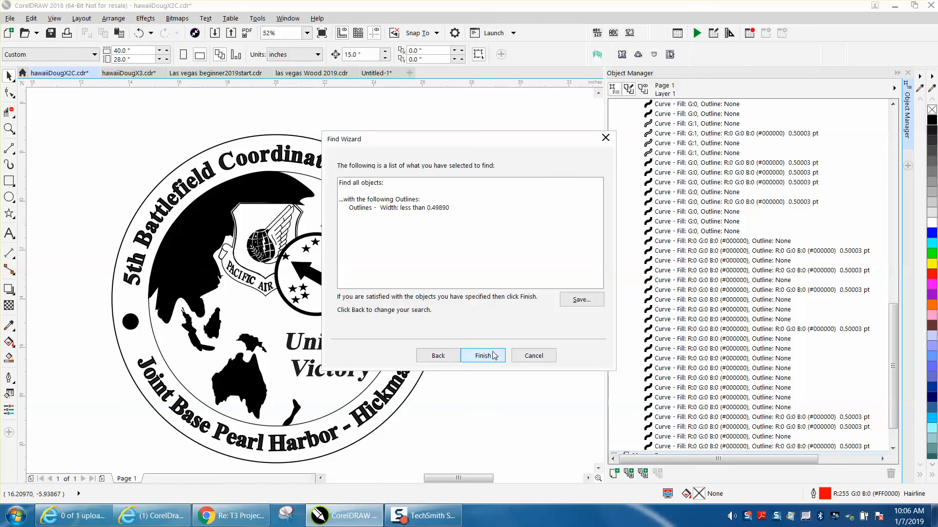
{"action": "left_click", "coordinate": [485, 357]}
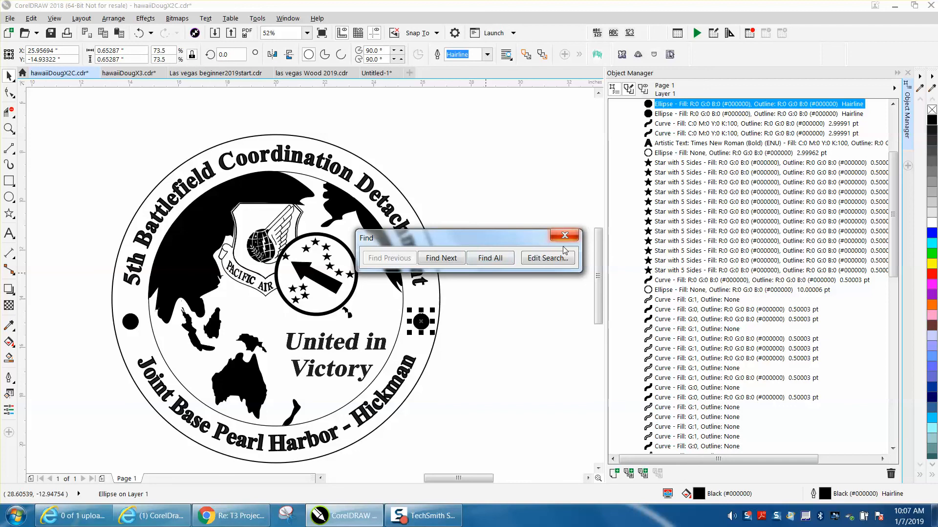
{"action": "left_click", "coordinate": [496, 261]}
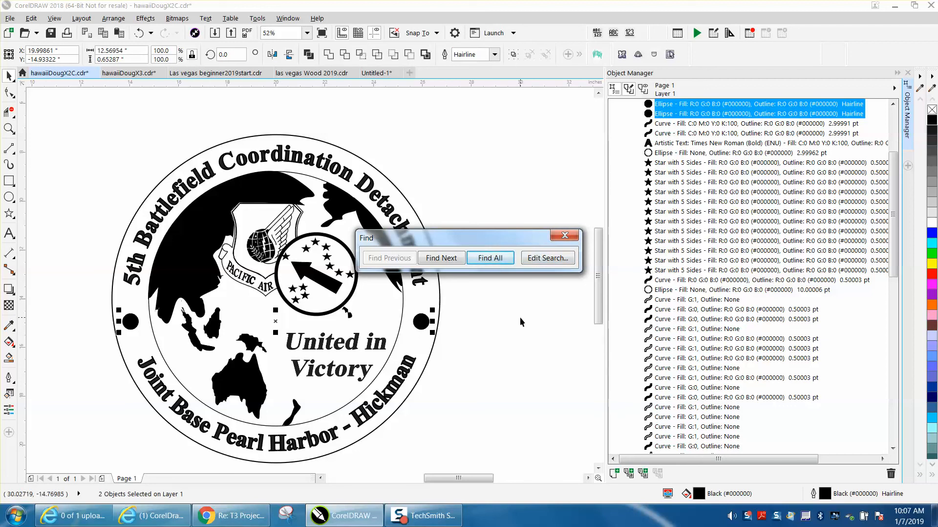
{"action": "left_click", "coordinate": [565, 235]}
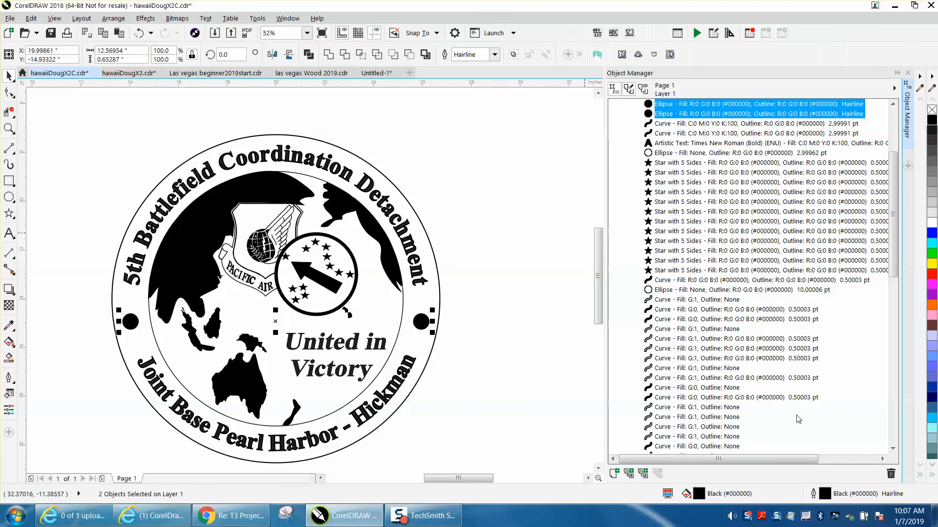
Set the outline width of both black dots to None and deselect them.
{"action": "double_click", "coordinate": [825, 494]}
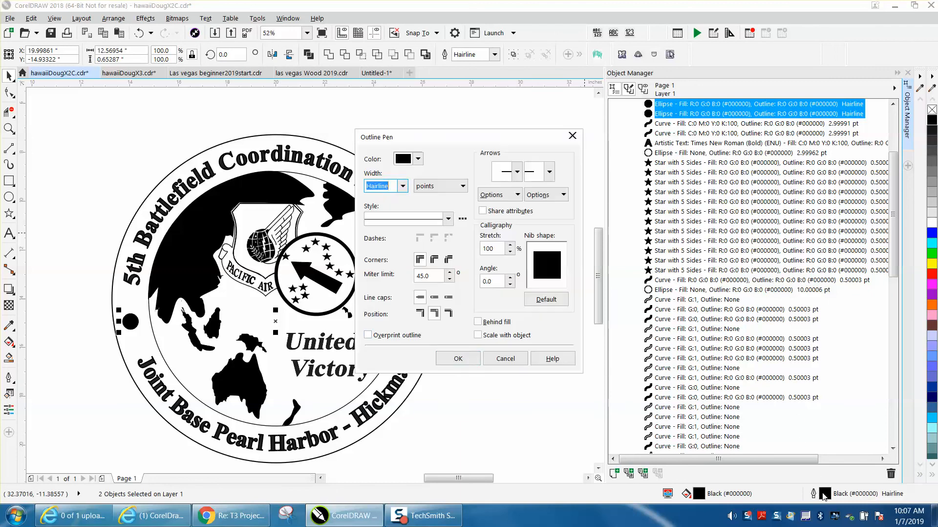
{"action": "left_click", "coordinate": [403, 187]}
{"action": "left_click", "coordinate": [403, 186]}
{"action": "left_click", "coordinate": [403, 186]}
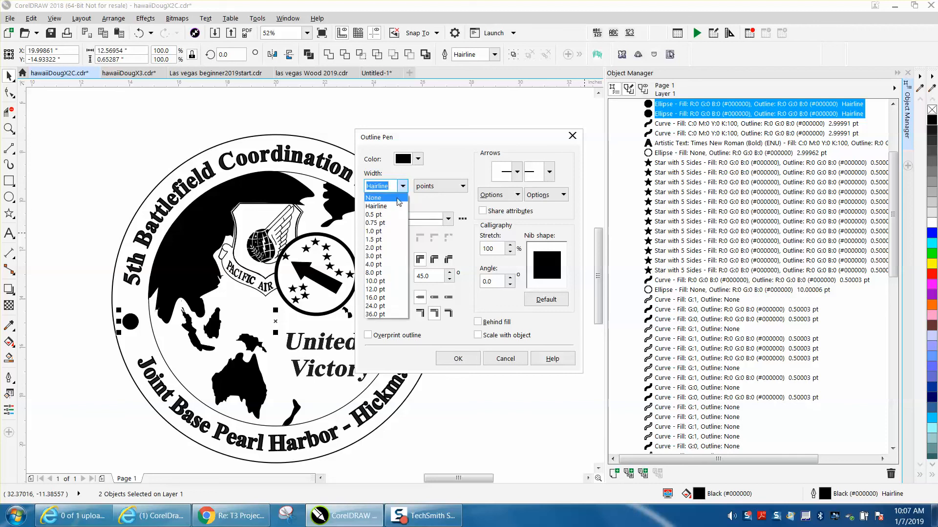
{"action": "left_click", "coordinate": [391, 201]}
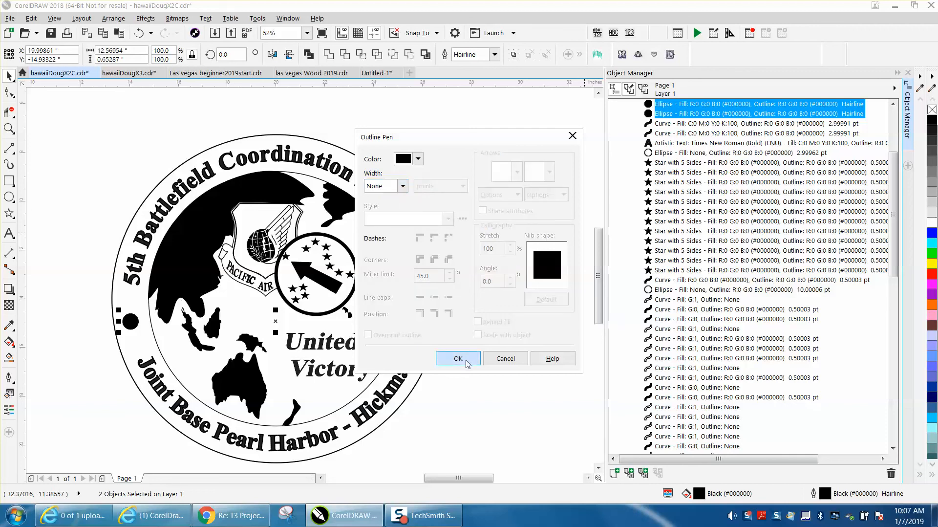
{"action": "left_click", "coordinate": [457, 359]}
{"action": "left_click", "coordinate": [479, 373]}
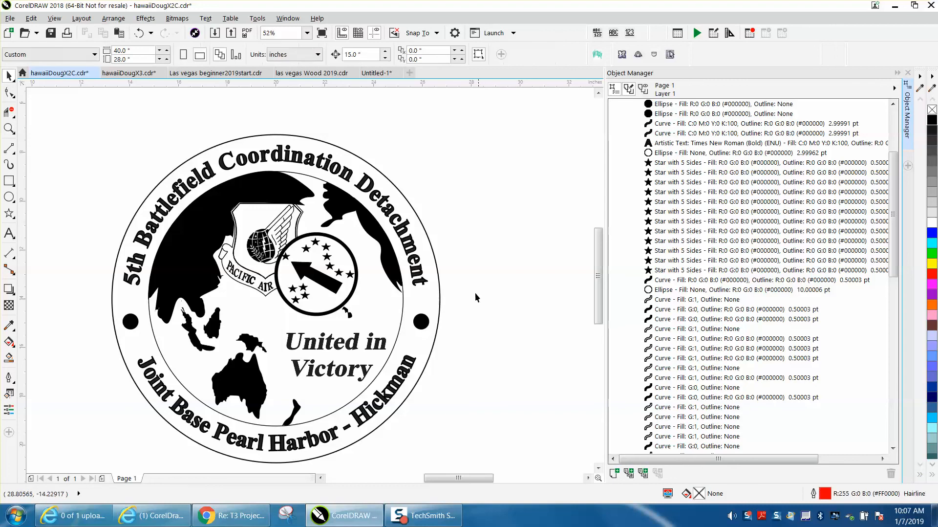
{"action": "scroll", "coordinate": [524, 280], "scroll_direction": "down", "scroll_amount": 5}
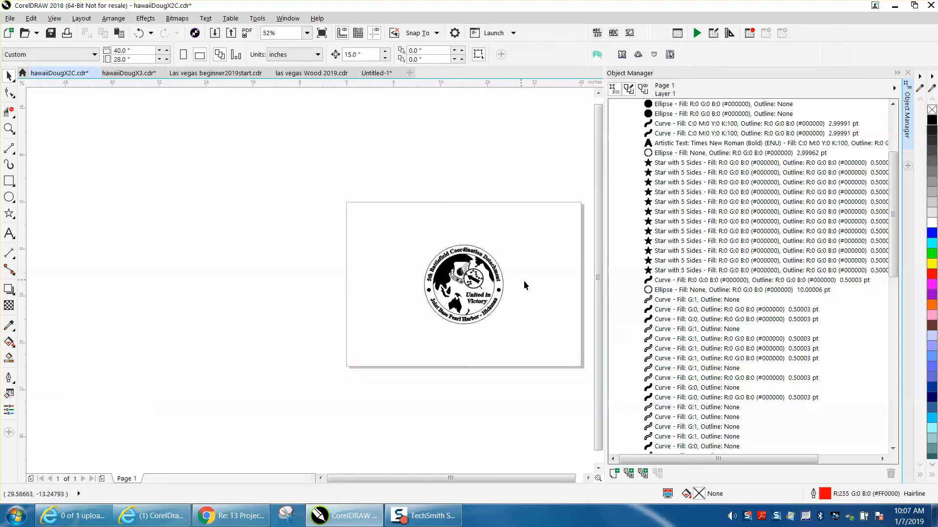
{"action": "left_click", "coordinate": [9, 129]}
{"action": "left_click_drag", "start_coordinate": [440, 249], "coordinate": [532, 325]}
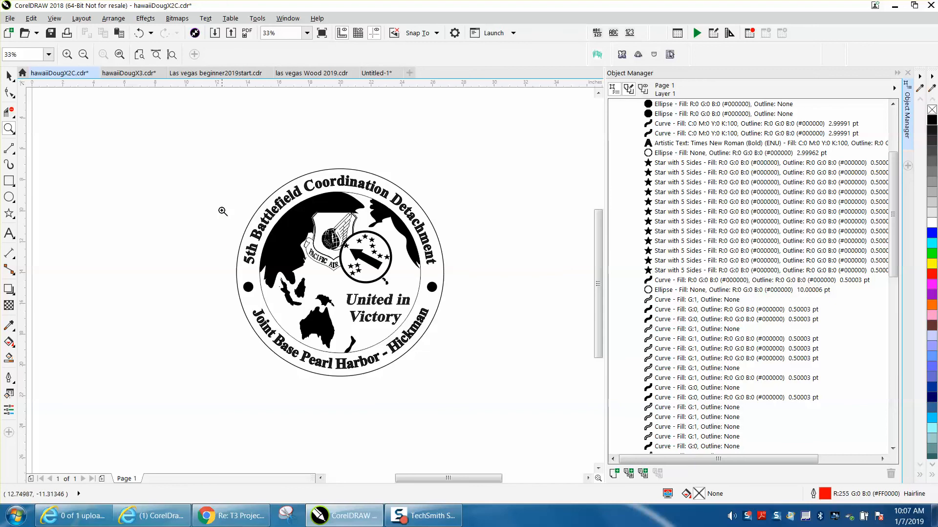
{"action": "left_click_drag", "start_coordinate": [215, 160], "coordinate": [516, 360]}
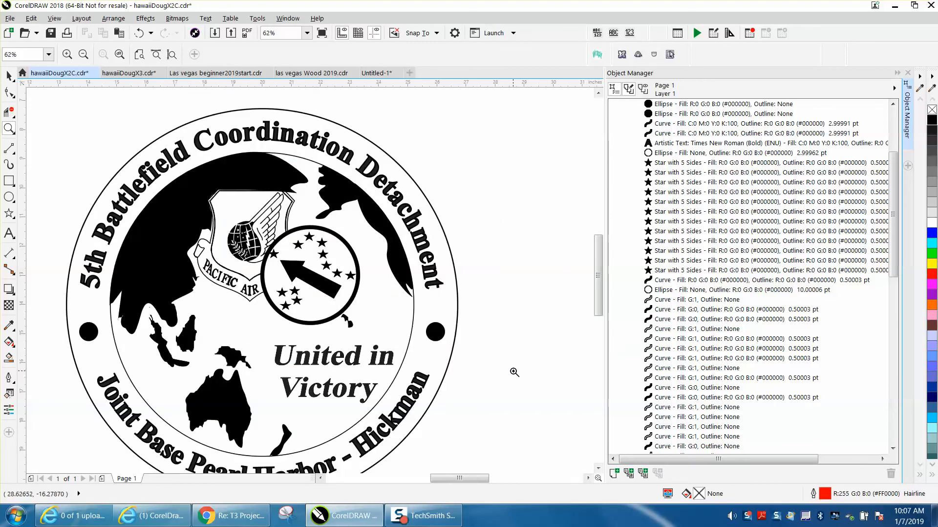